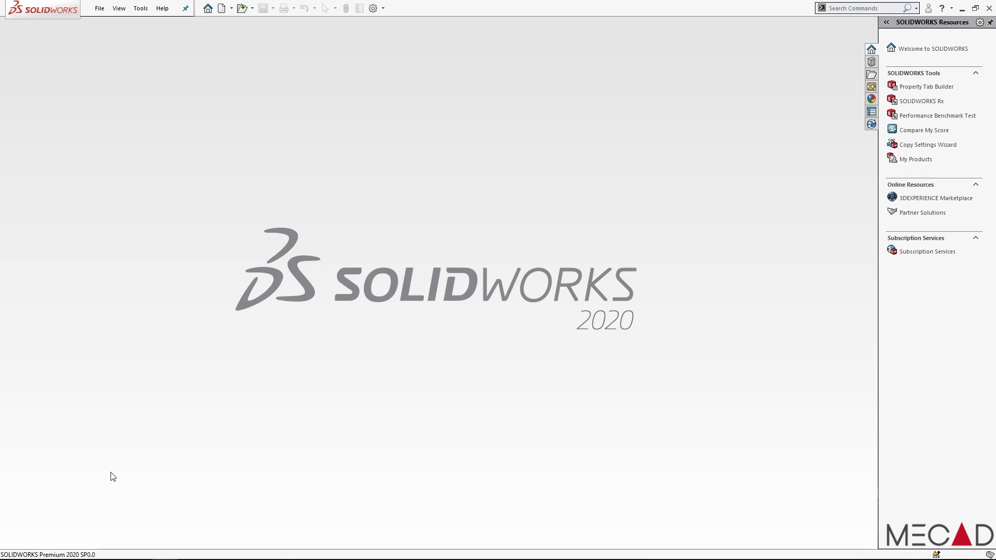
Check the stored SolidWorks serial number under SOFTWARE\SolidWorks\Licenses in Registry Editor, then close it
{"action": "left_click", "coordinate": [37, 550]}
{"action": "type", "text": "regedit"}
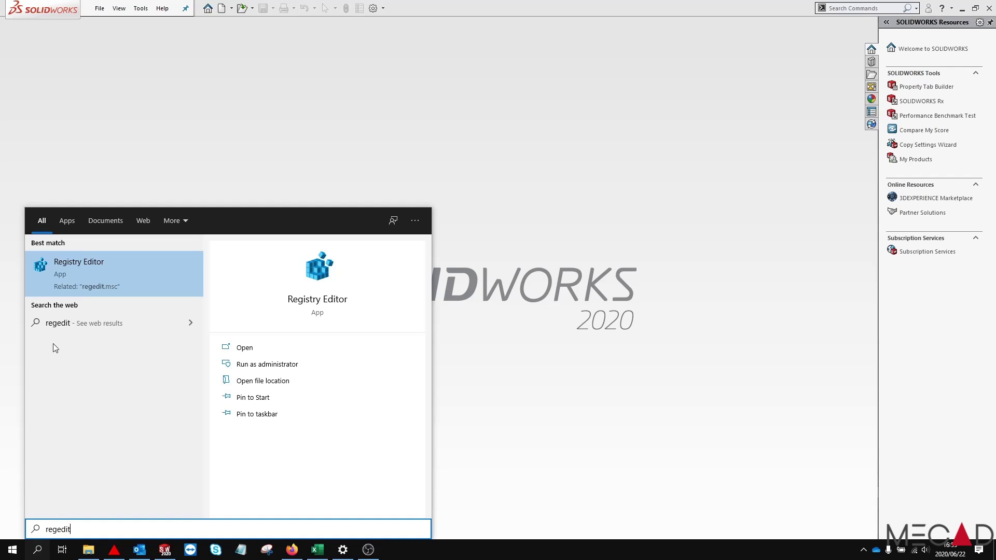
{"action": "left_click", "coordinate": [76, 266]}
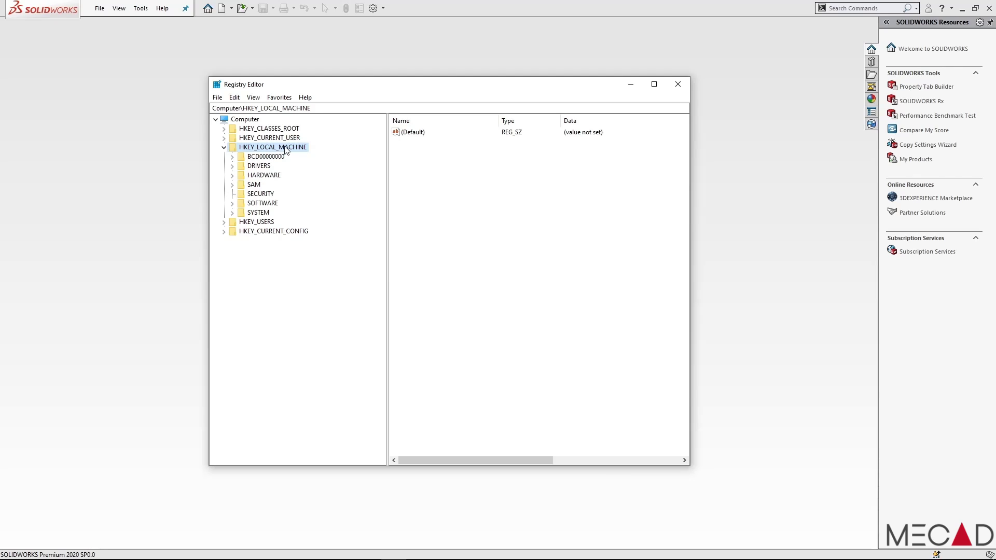
{"action": "left_click", "coordinate": [233, 202]}
{"action": "scroll", "coordinate": [253, 286], "scroll_direction": "down", "scroll_amount": 4}
{"action": "scroll", "coordinate": [252, 286], "scroll_direction": "down", "scroll_amount": 9}
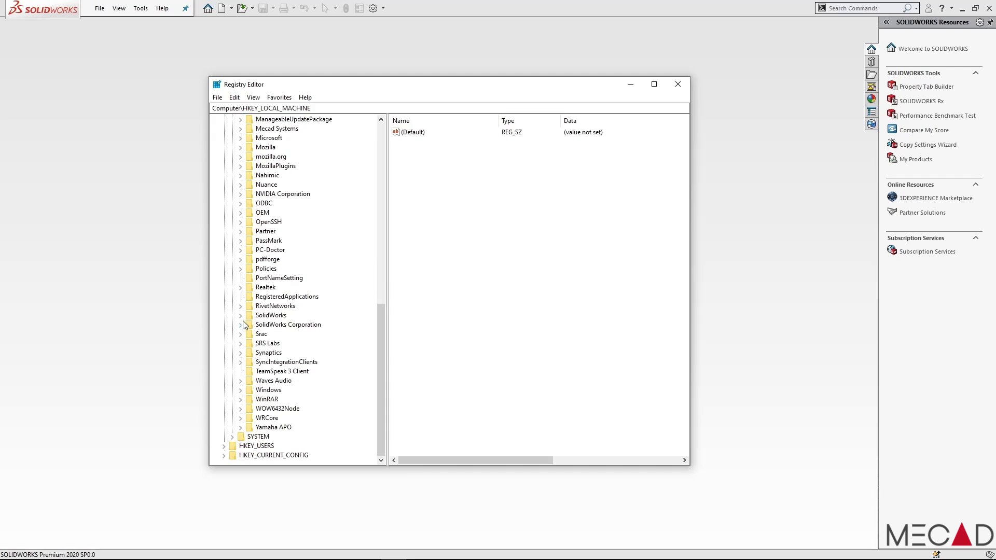
{"action": "left_click", "coordinate": [241, 316]}
{"action": "left_click", "coordinate": [250, 363]}
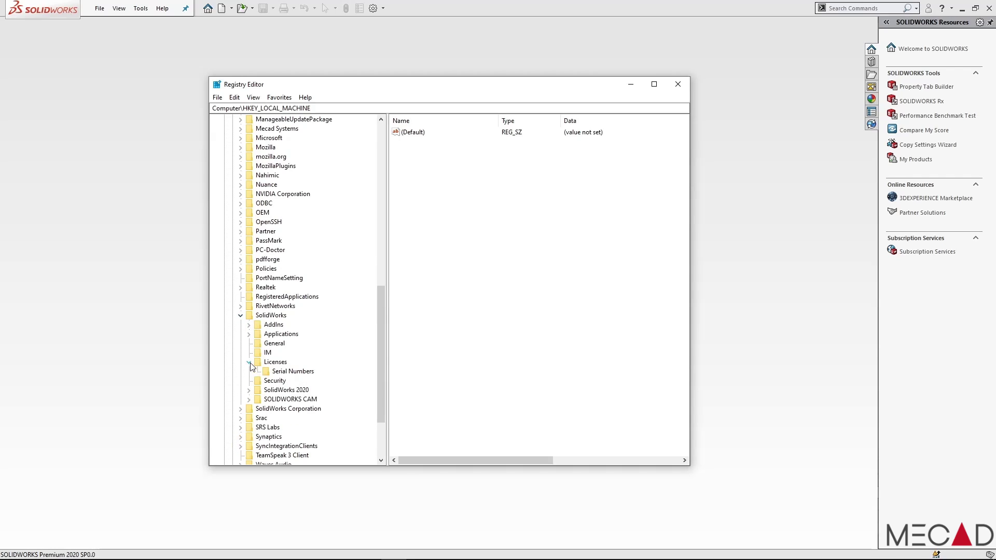
{"action": "left_click", "coordinate": [291, 372]}
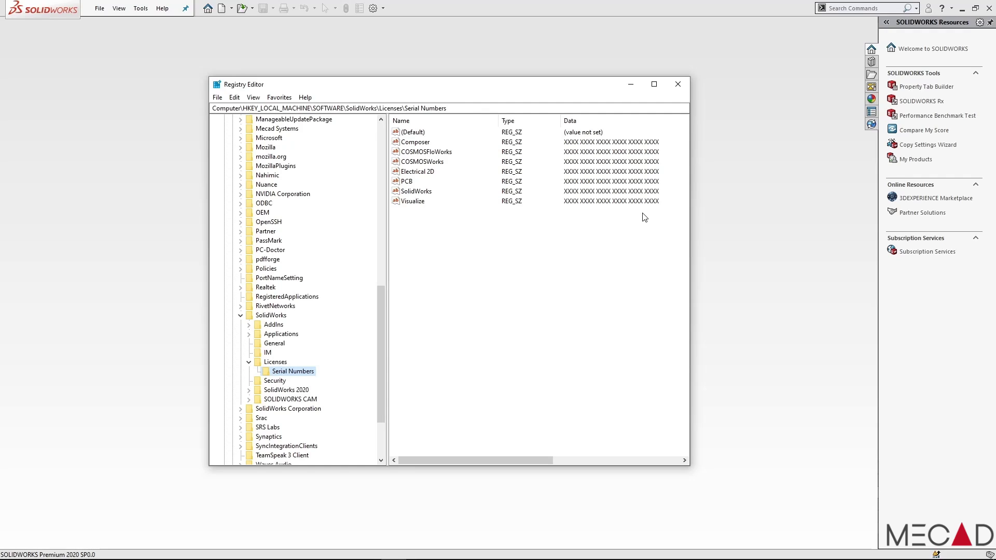
{"action": "left_click", "coordinate": [678, 85]}
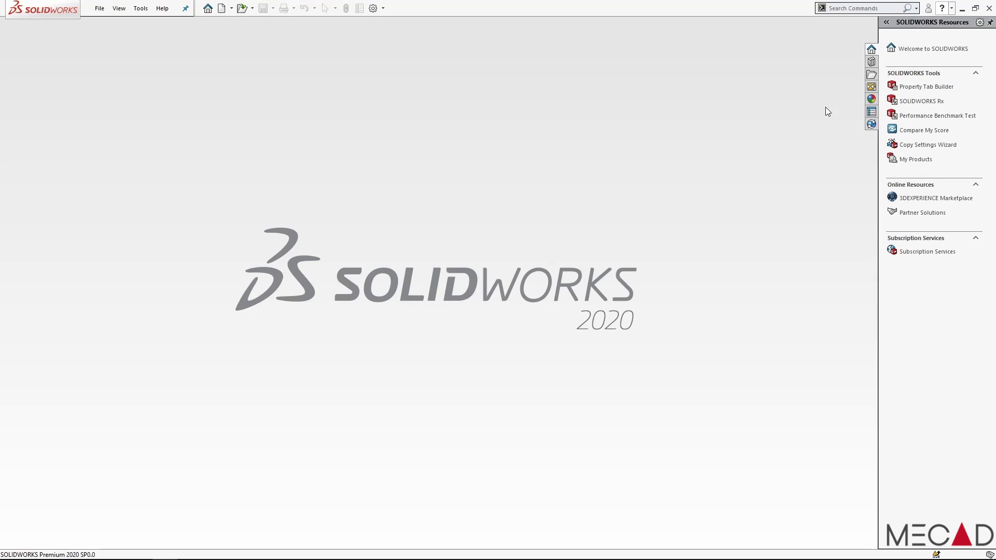
Deactivate the SOLIDWORKS licence through the Help menu's Licenses > Deactivate option
{"action": "left_click", "coordinate": [953, 9]}
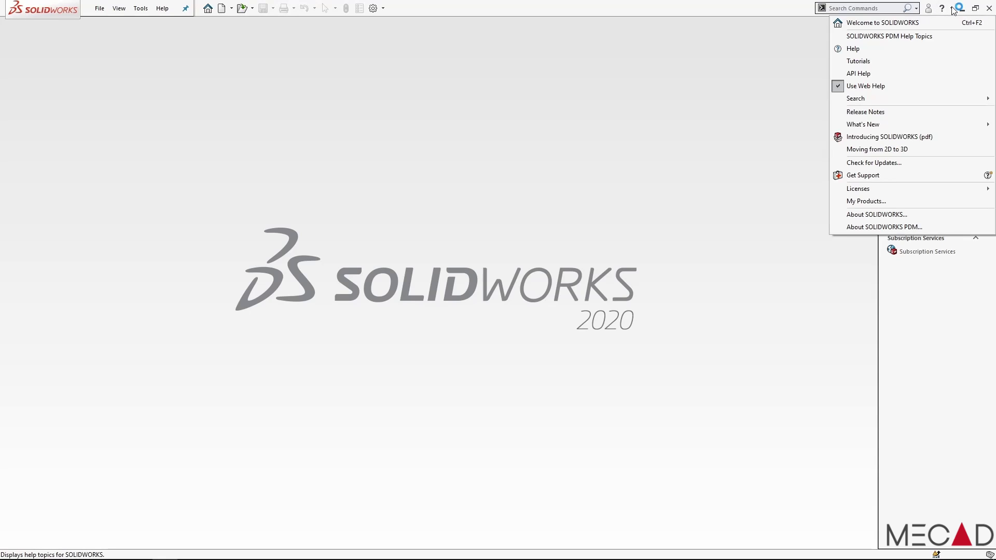
{"action": "mouse_move", "coordinate": [922, 194]}
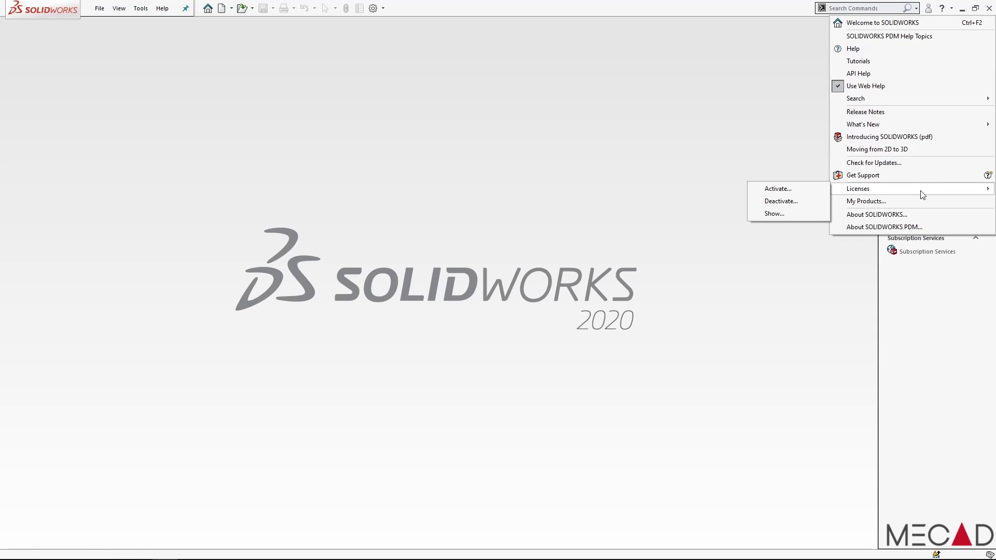
{"action": "left_click", "coordinate": [815, 203]}
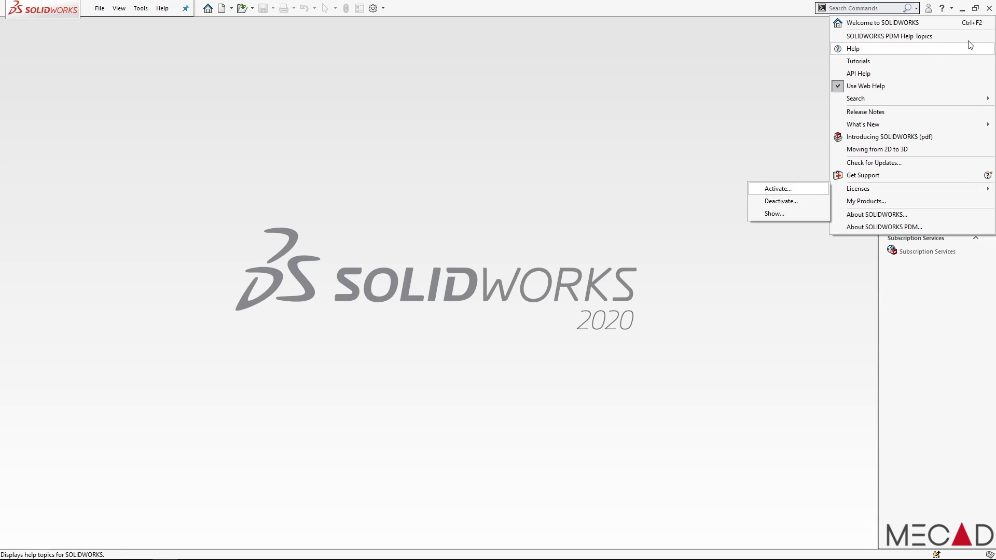
{"action": "key", "text": "Escape"}
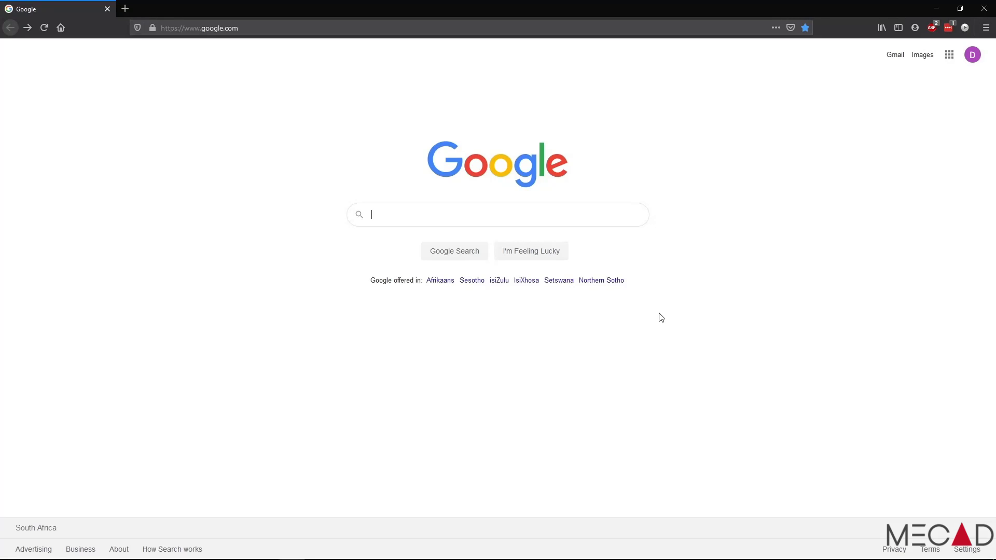
Google 'revo uninstaller free download' and go to the revouninstaller.com freeware result
{"action": "type", "text": "revo uninstaller free download"}
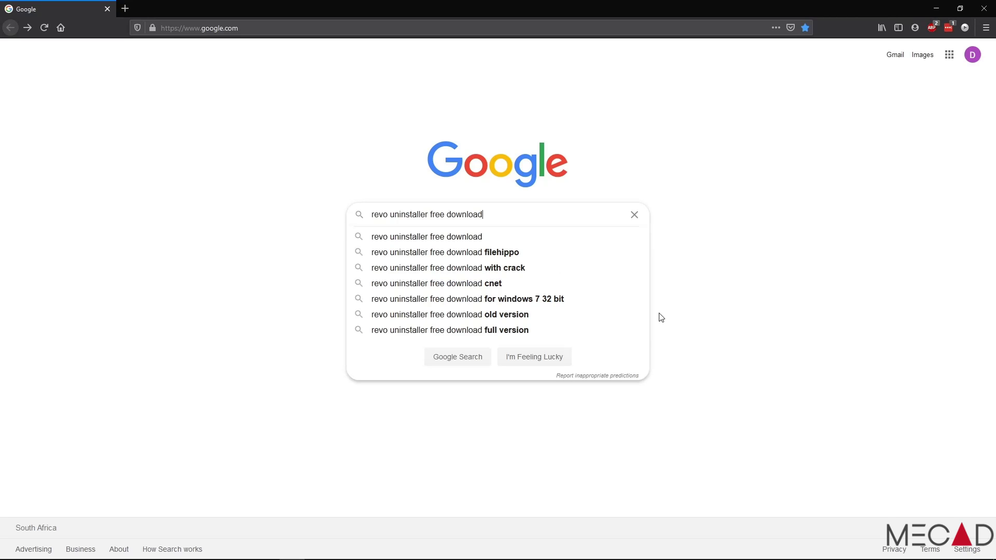
{"action": "key", "text": "Return"}
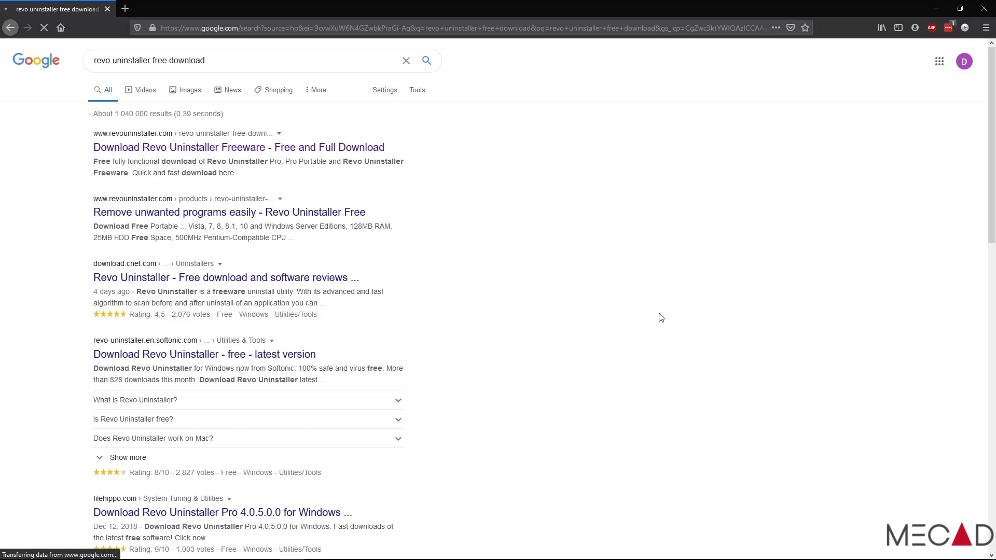
{"action": "left_click", "coordinate": [203, 155]}
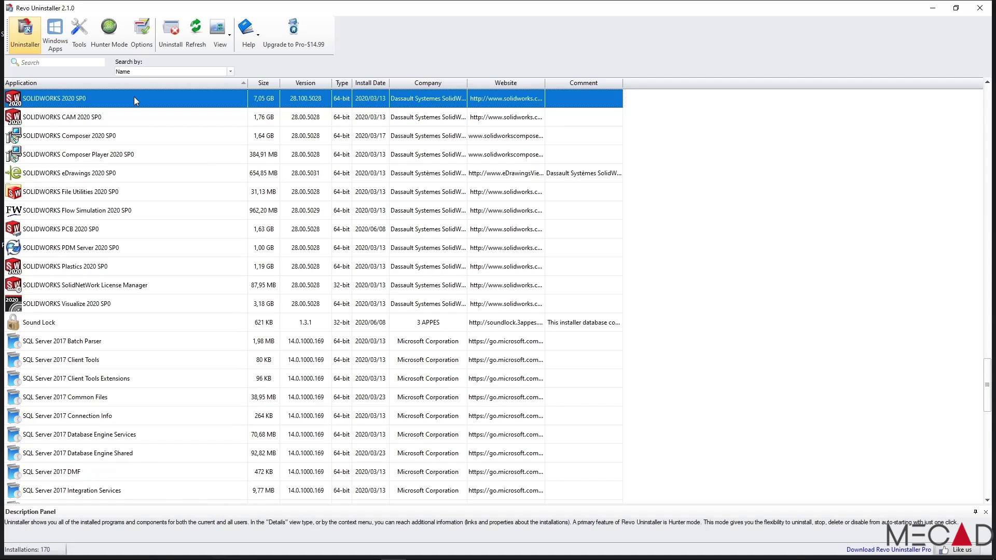
Start uninstalling SOLIDWORKS 2020 SP0 from the Revo Uninstaller toolbar
{"action": "left_click", "coordinate": [167, 34]}
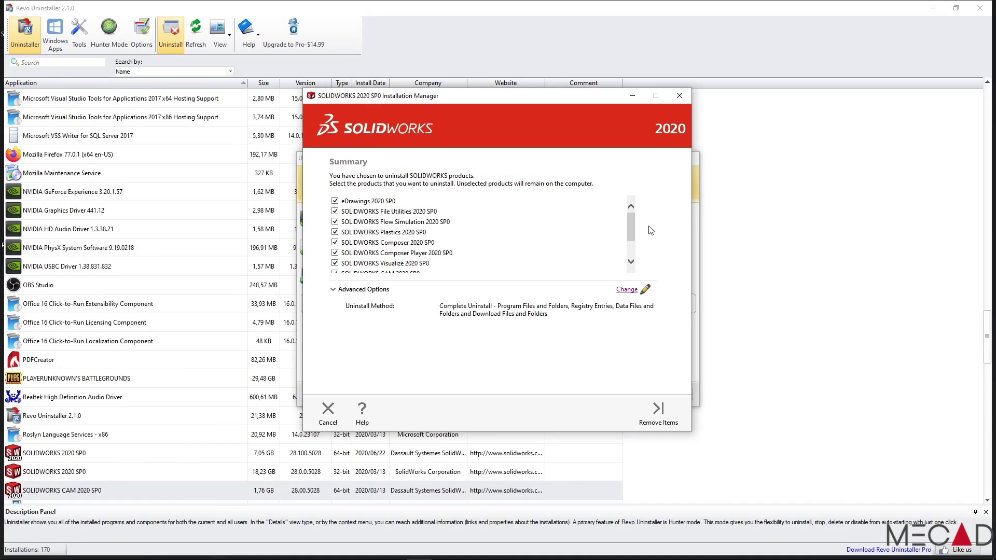
{"action": "mouse_move", "coordinate": [630, 226]}
{"action": "left_mouse_down"}
{"action": "mouse_move", "coordinate": [629, 242]}
{"action": "mouse_move", "coordinate": [630, 220]}
{"action": "left_mouse_up"}
Review Advanced Options, keeping program files, registry entries, data files and download files all checked
{"action": "left_click", "coordinate": [625, 290]}
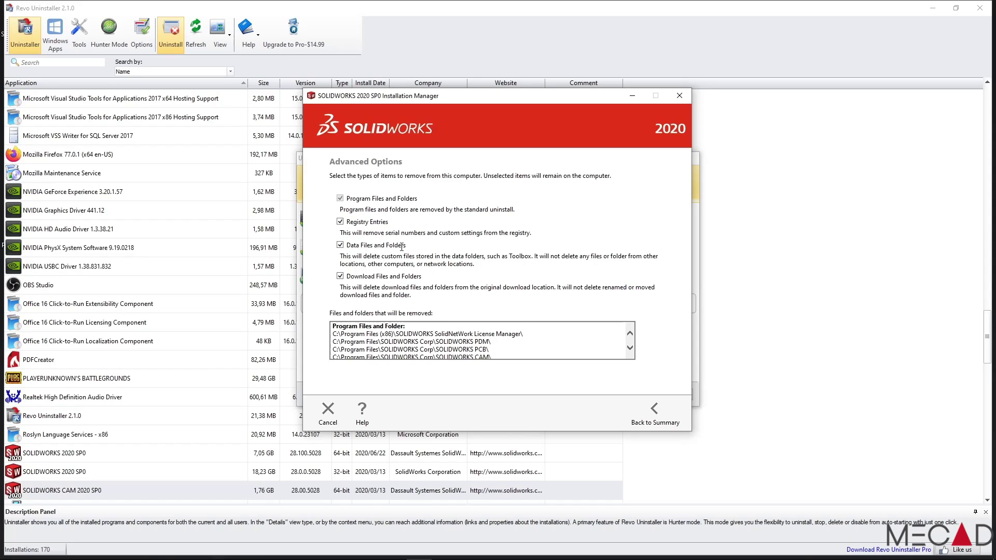
{"action": "left_click", "coordinate": [631, 348]}
{"action": "left_click_drag", "start_coordinate": [631, 349], "coordinate": [631, 349]}
{"action": "left_click_drag", "start_coordinate": [514, 348], "coordinate": [333, 348]}
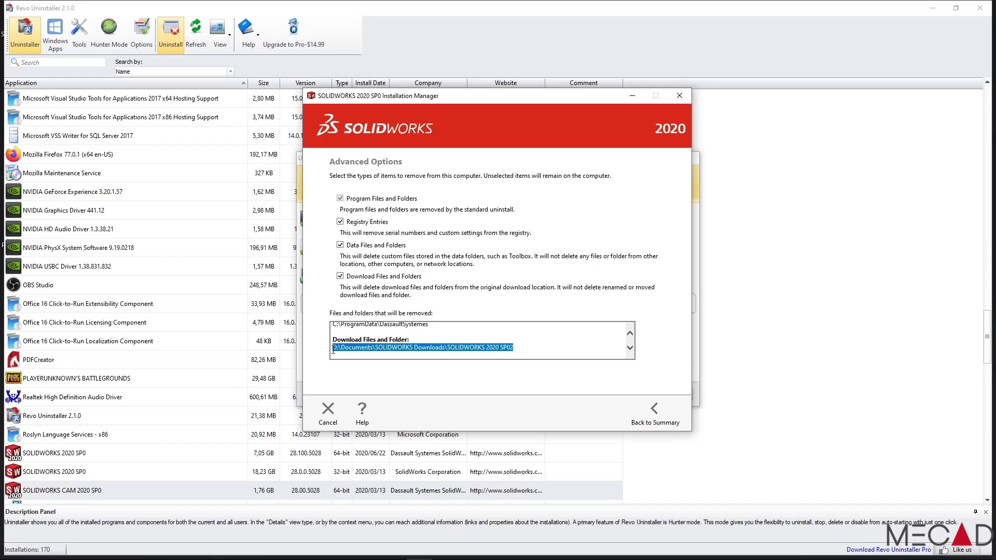
{"action": "left_click", "coordinate": [340, 276]}
{"action": "left_click", "coordinate": [340, 276]}
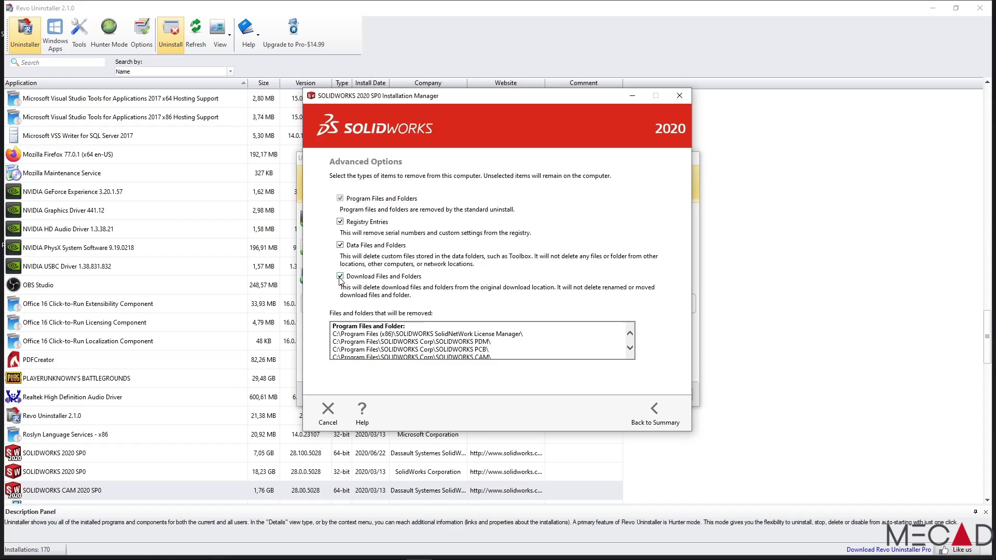
{"action": "left_click", "coordinate": [630, 347]}
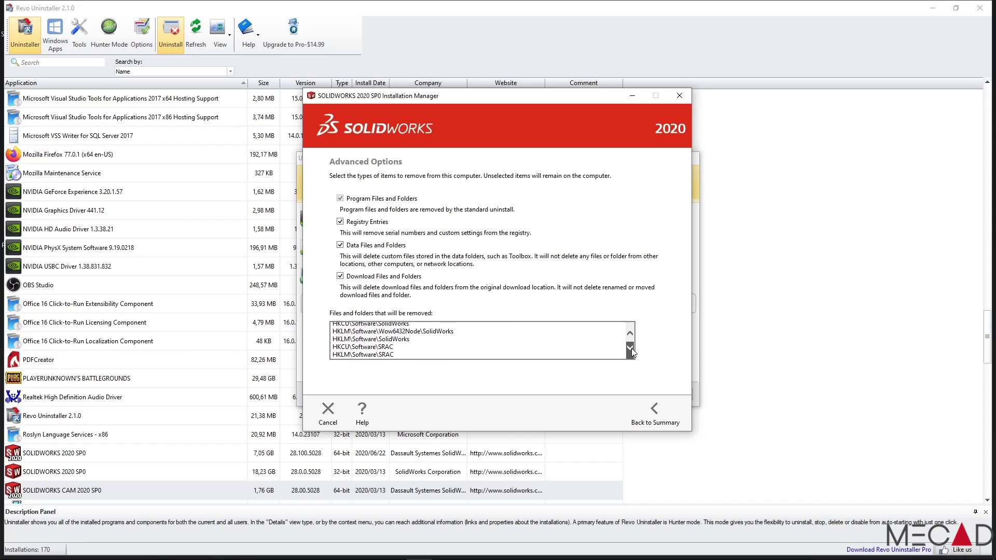
{"action": "left_click", "coordinate": [630, 348]}
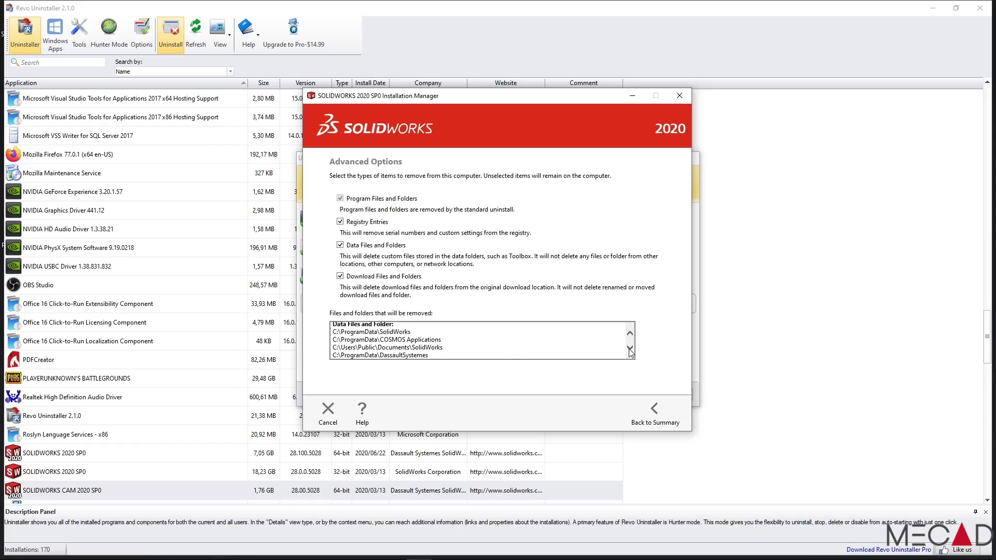
{"action": "left_click", "coordinate": [629, 348]}
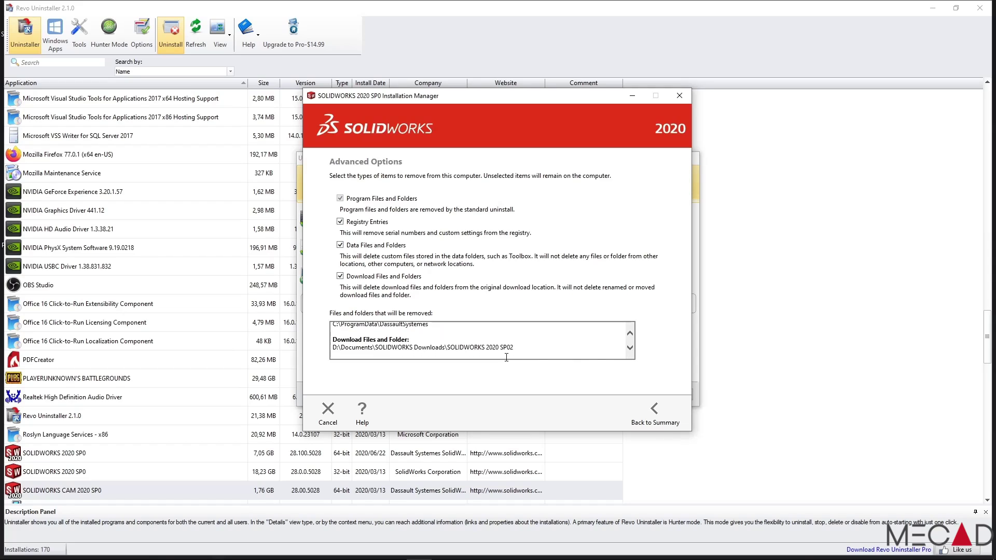
Remove the SOLIDWORKS 2020 products, confirming the extra items and ignoring running programs
{"action": "left_click", "coordinate": [655, 411]}
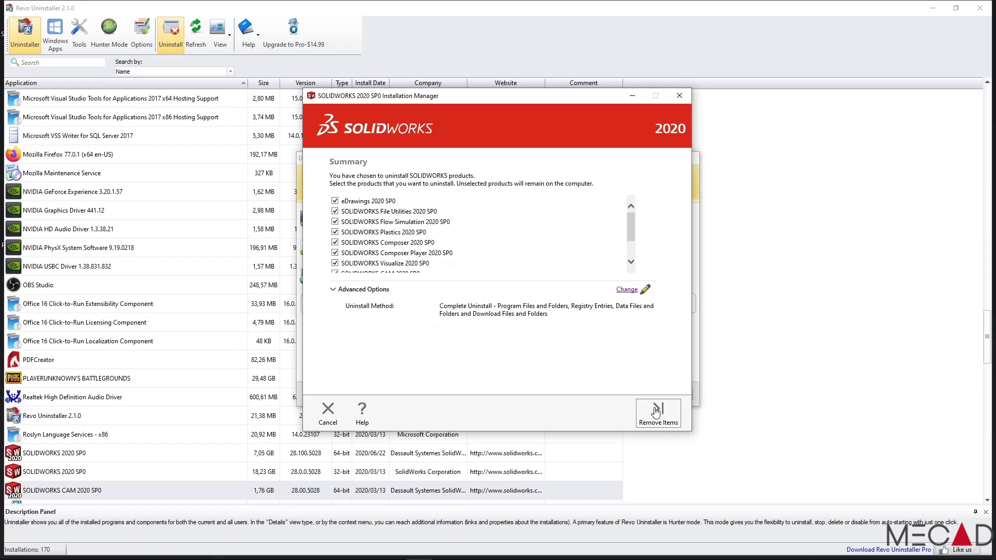
{"action": "left_click", "coordinate": [660, 413]}
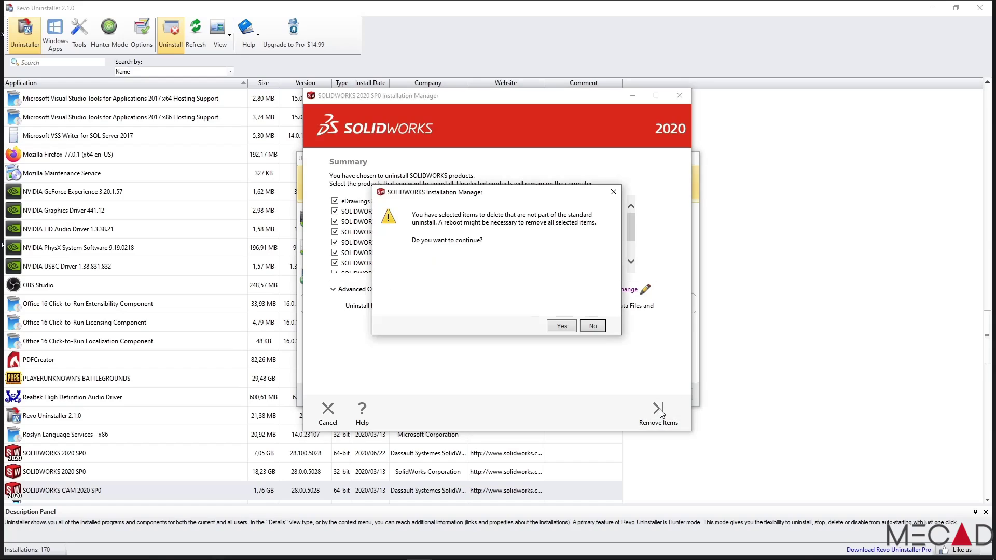
{"action": "left_click", "coordinate": [563, 327]}
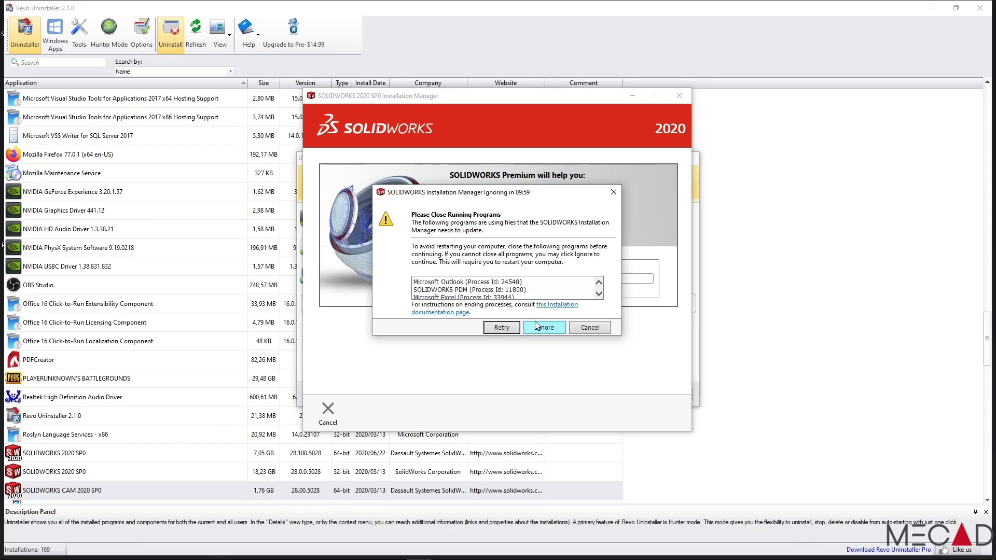
{"action": "left_click", "coordinate": [537, 332]}
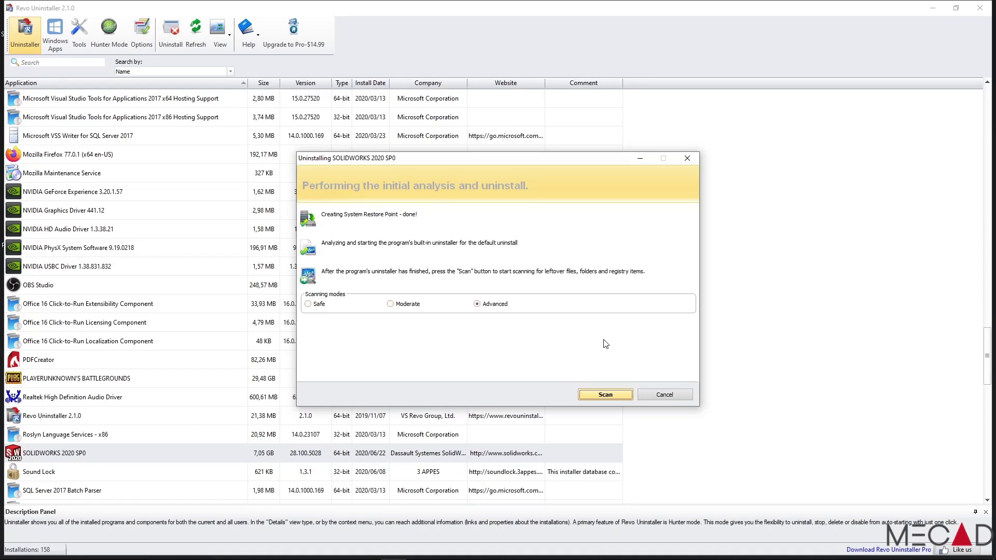
Scan for leftovers and delete all found SOLIDWORKS 2020 registry items
{"action": "left_click", "coordinate": [613, 394]}
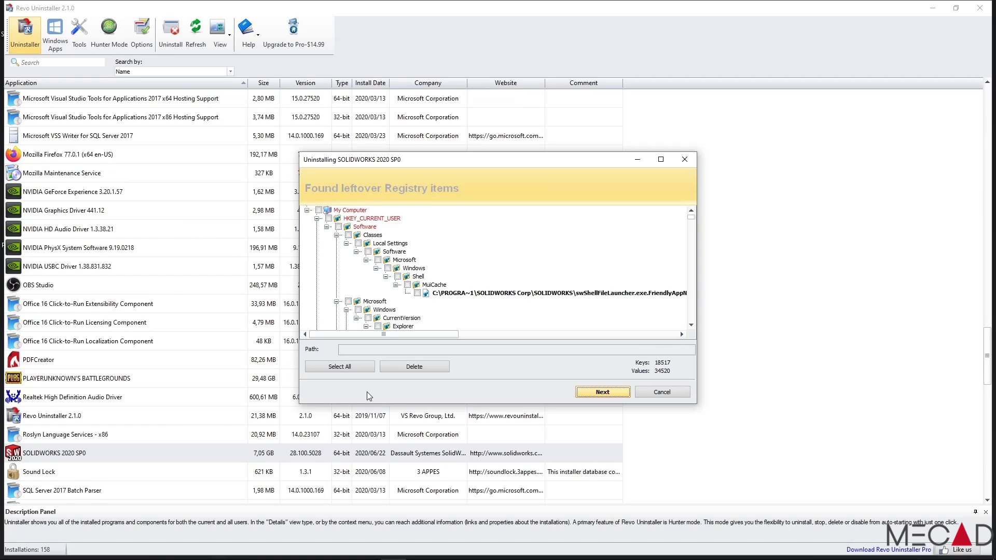
{"action": "left_click", "coordinate": [350, 368]}
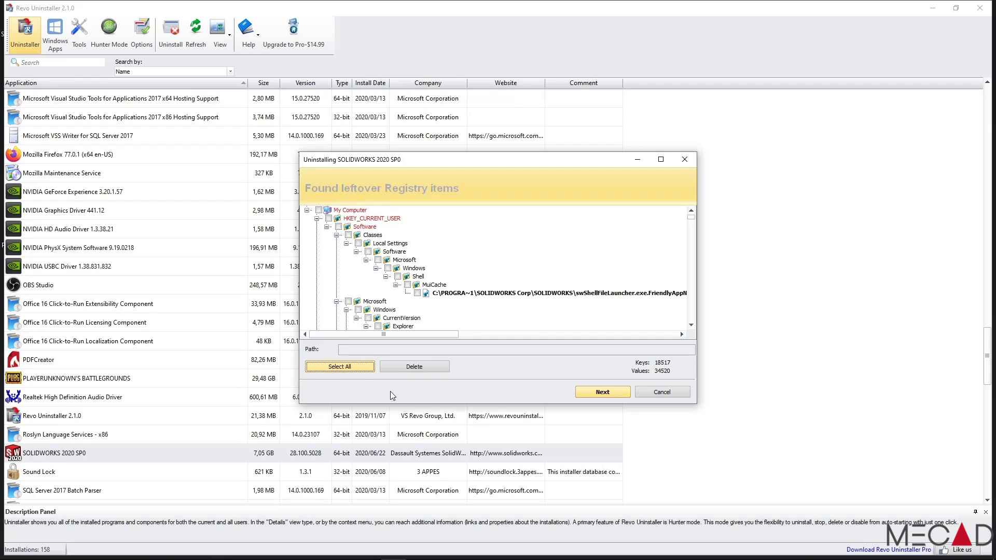
{"action": "left_click", "coordinate": [421, 370]}
{"action": "left_click", "coordinate": [532, 312]}
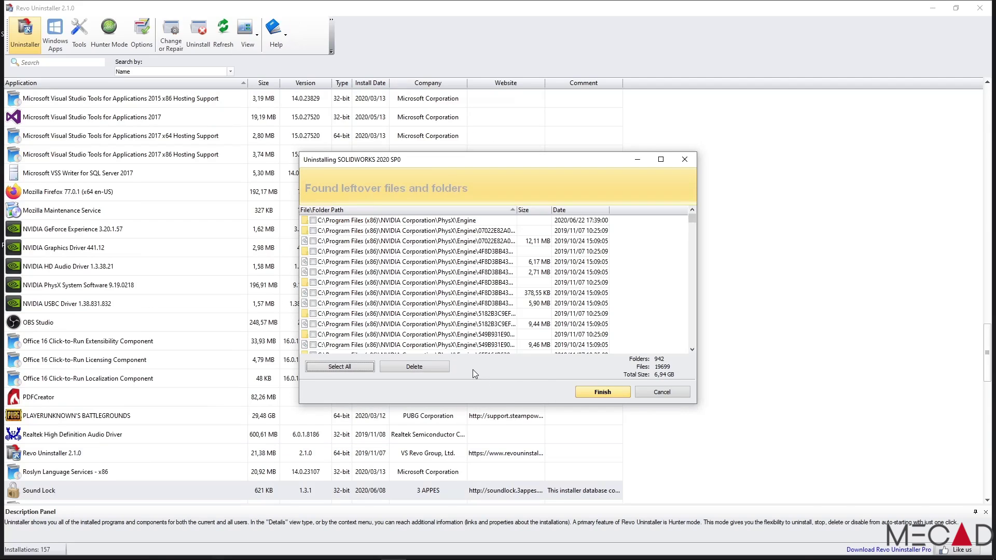
Select and delete all leftover SOLIDWORKS files and folders
{"action": "left_click", "coordinate": [351, 365]}
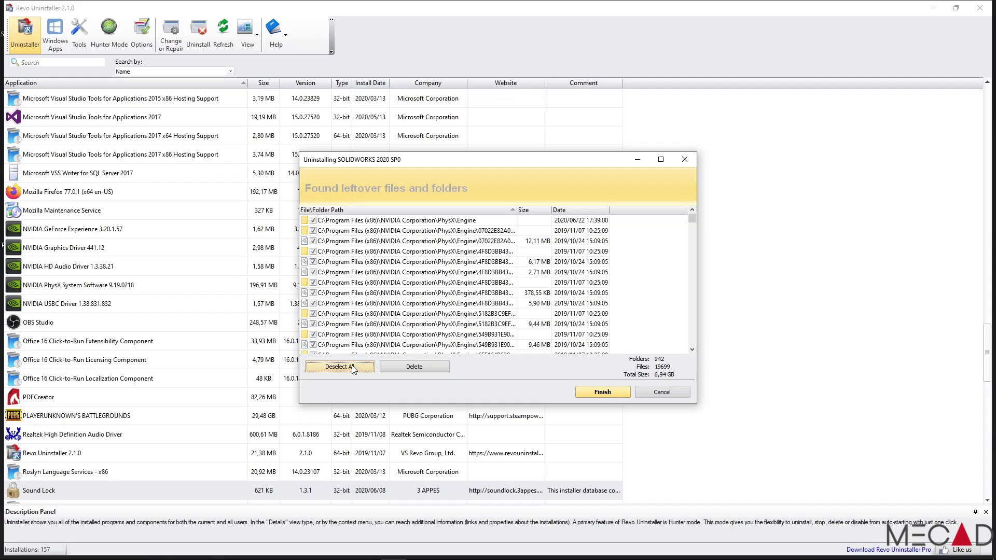
{"action": "left_click", "coordinate": [419, 369]}
{"action": "left_click", "coordinate": [533, 308]}
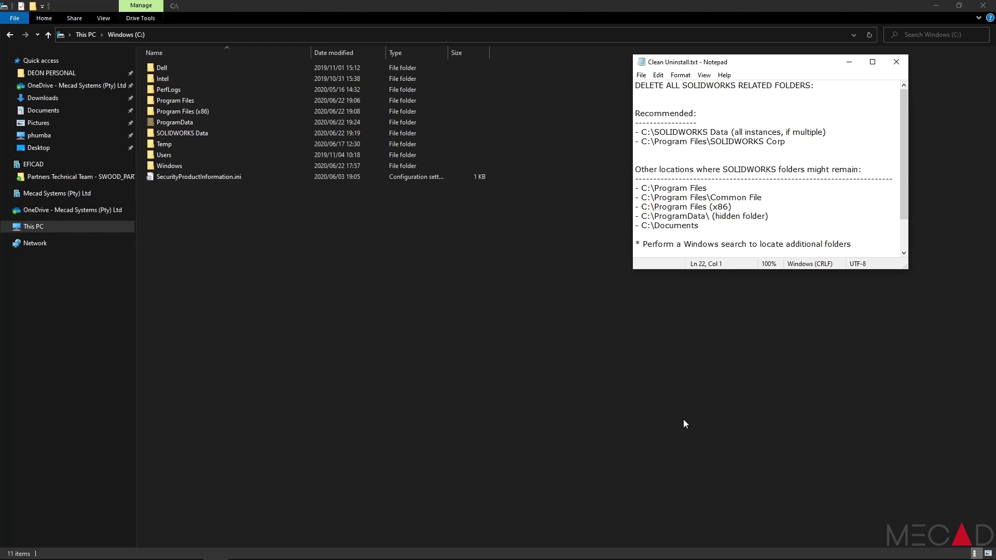
Delete the SOLIDWORKS Data folder on C:, then SOLIDWORKS Corp inside Program Files
{"action": "right_click", "coordinate": [182, 136]}
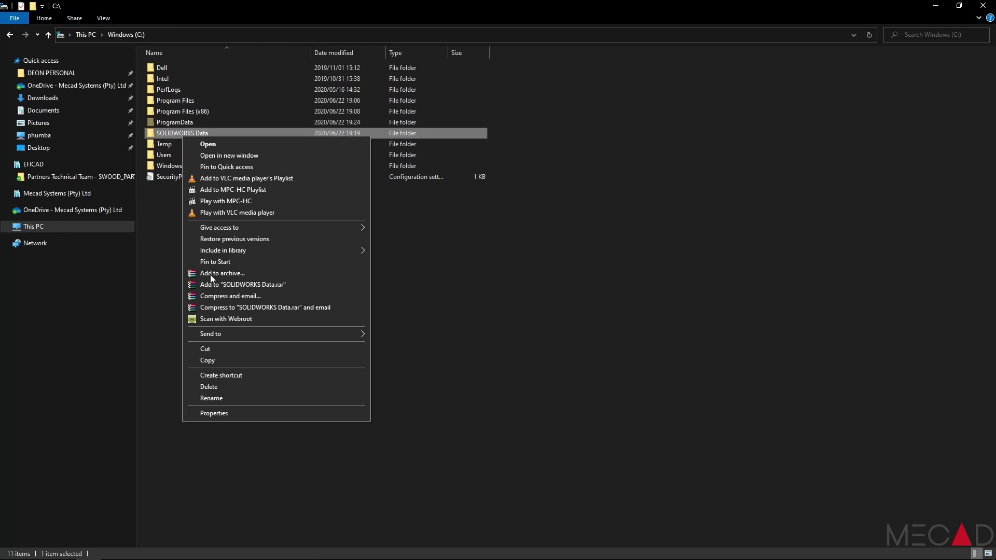
{"action": "left_click", "coordinate": [209, 386]}
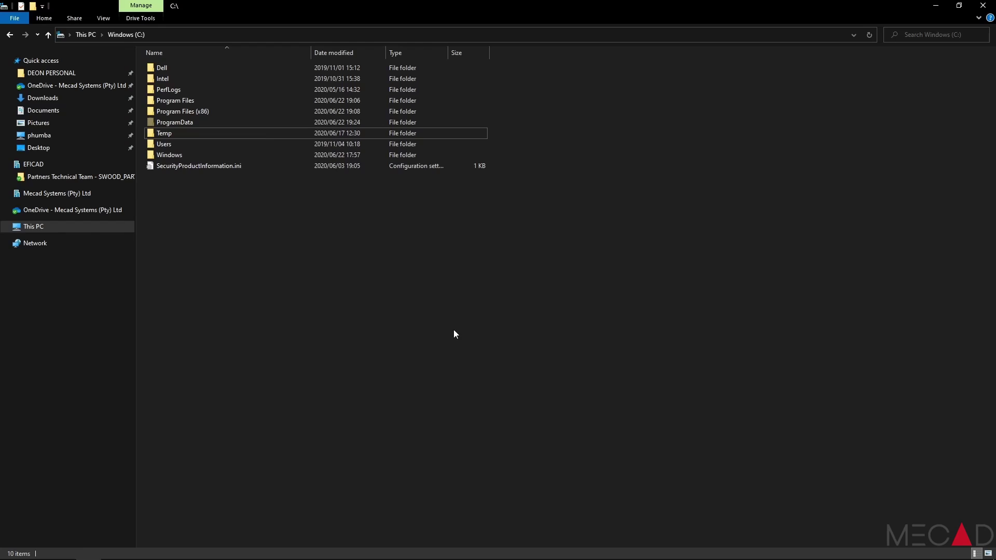
{"action": "double_click", "coordinate": [225, 100]}
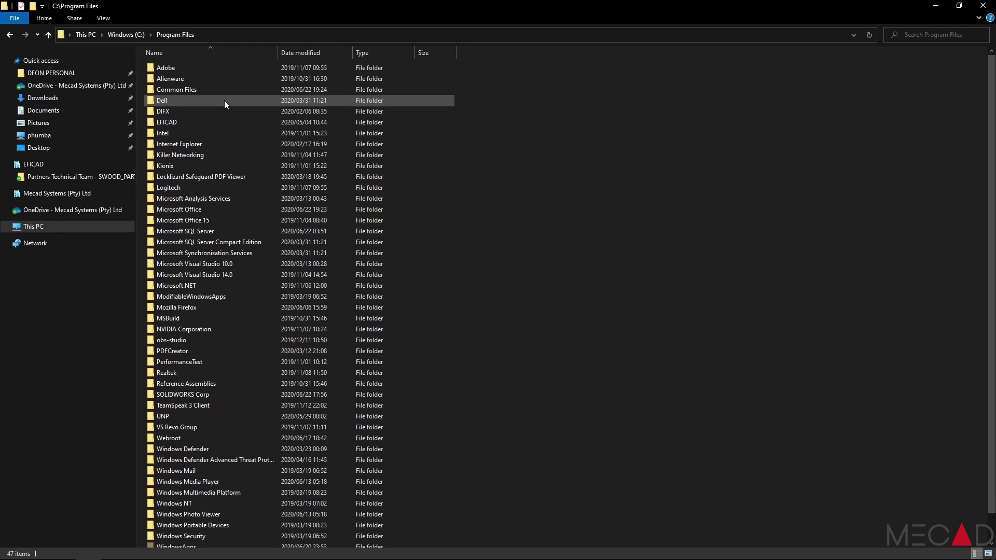
{"action": "right_click", "coordinate": [175, 394]}
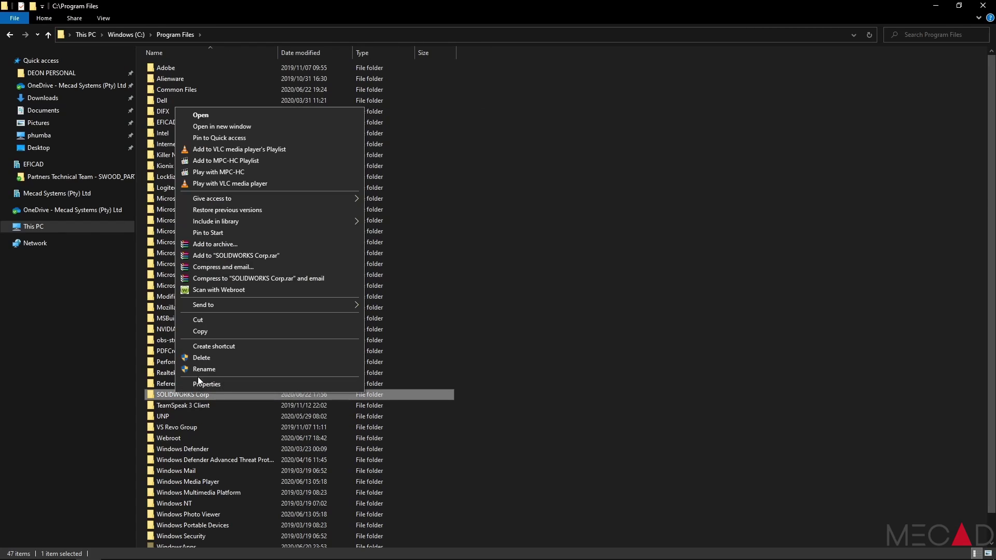
{"action": "left_click", "coordinate": [205, 357]}
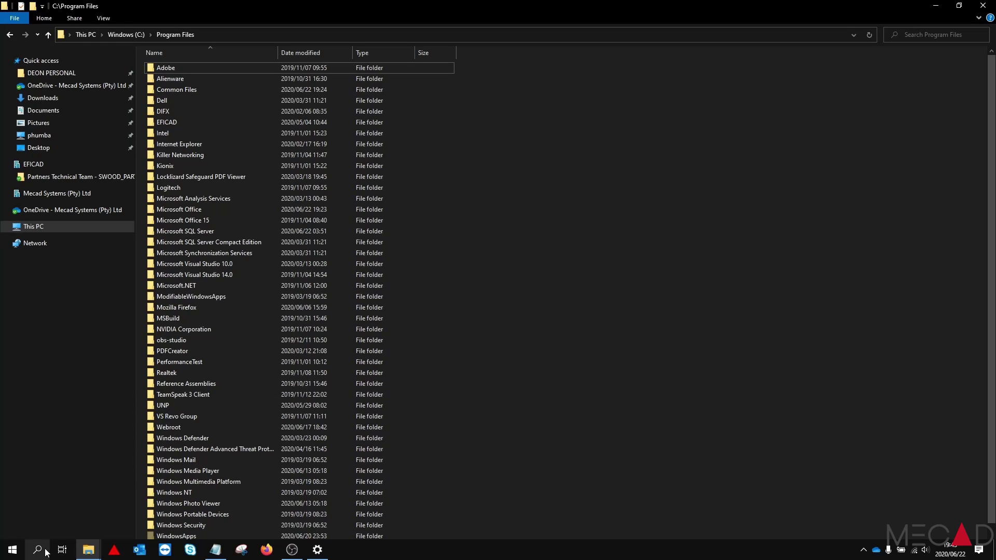
Launch Registry Editor via 'regedit', consult the Notepad key list, and return to the Computer root
{"action": "left_click", "coordinate": [42, 550]}
{"action": "type", "text": "regedit"}
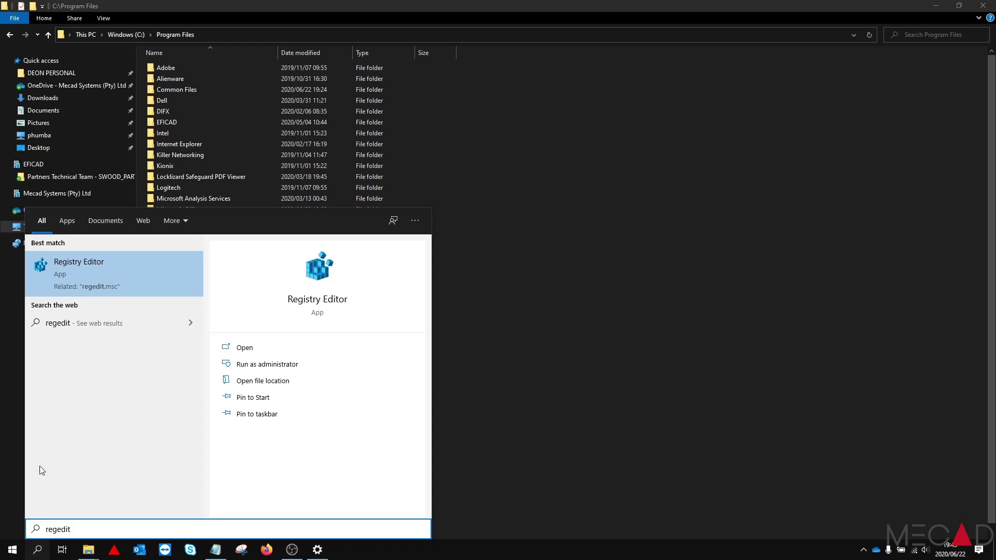
{"action": "left_click", "coordinate": [60, 266]}
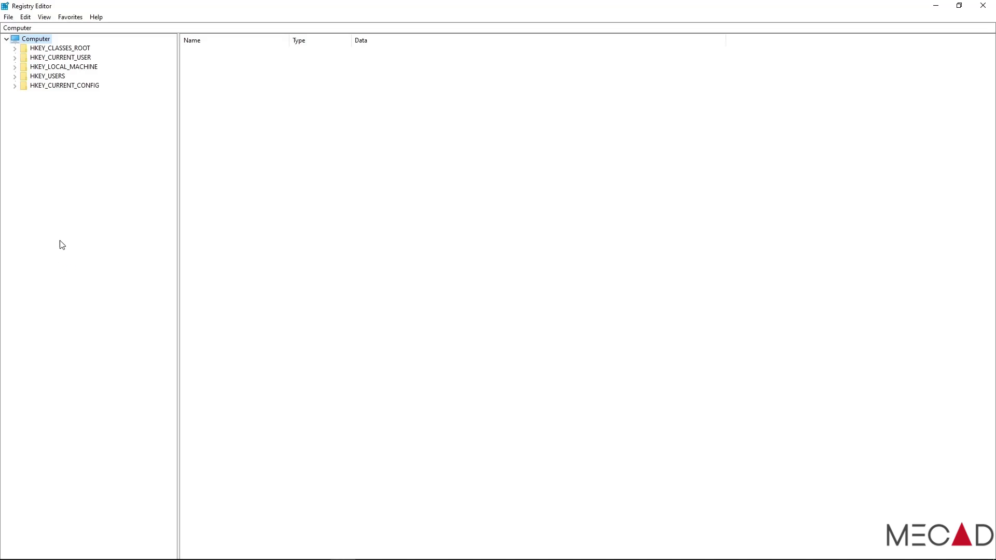
{"action": "key", "text": "alt+Tab"}
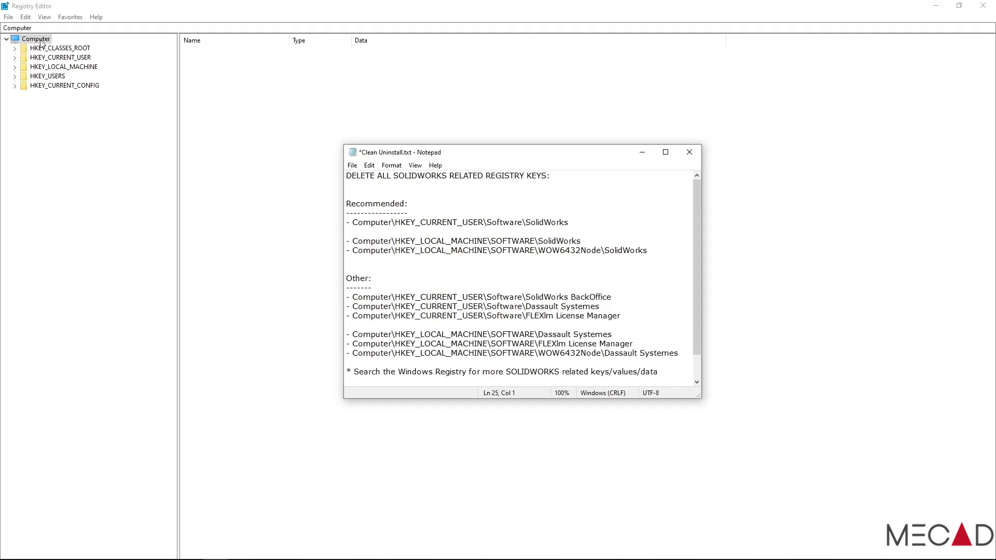
{"action": "left_click", "coordinate": [41, 43]}
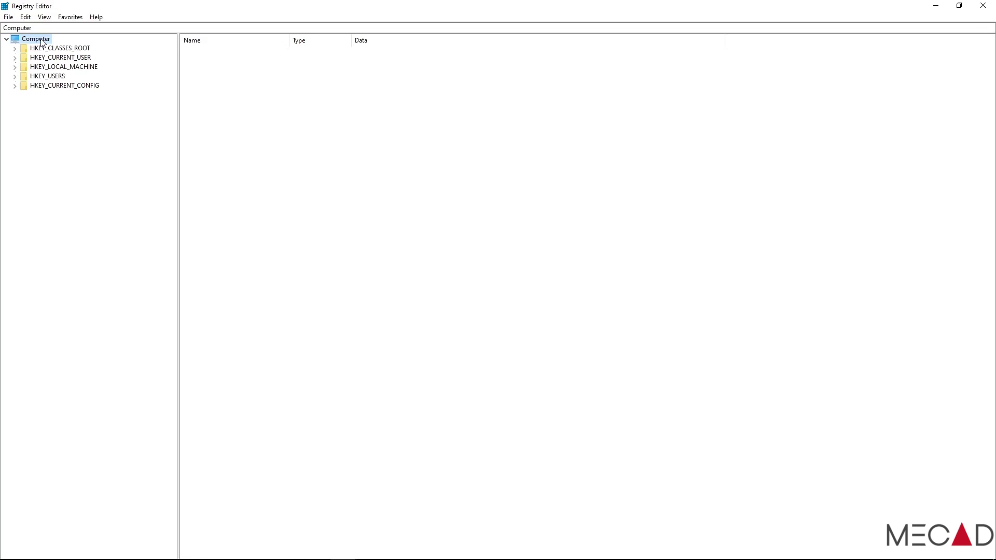
{"action": "right_click", "coordinate": [41, 43]}
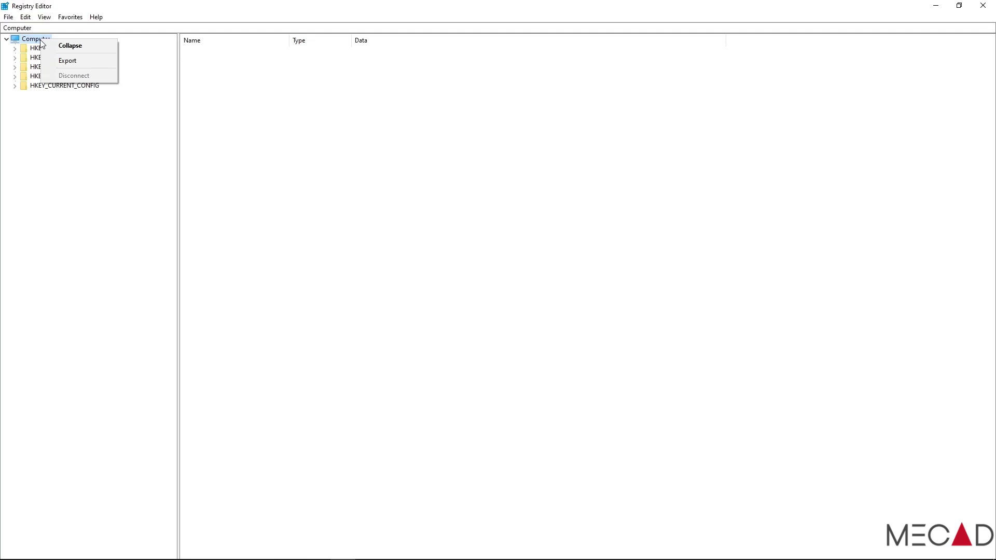
{"action": "left_click", "coordinate": [42, 43]}
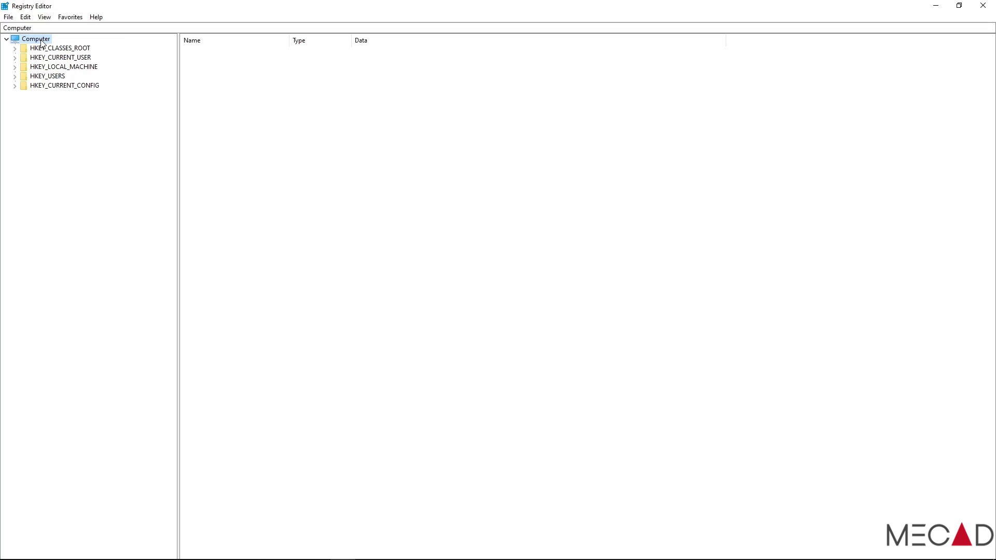
Under HKEY_CURRENT_USER\Software, delete the SolidWorks key and then SolidWorks BackOffice, confirming each
{"action": "double_click", "coordinate": [46, 58]}
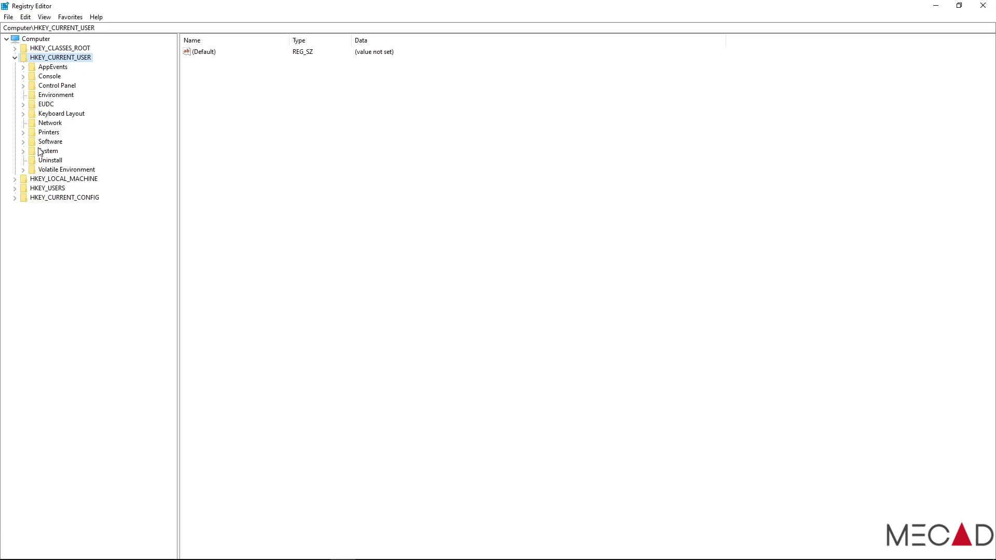
{"action": "double_click", "coordinate": [40, 142]}
{"action": "scroll", "coordinate": [58, 300], "scroll_direction": "down", "scroll_amount": 1}
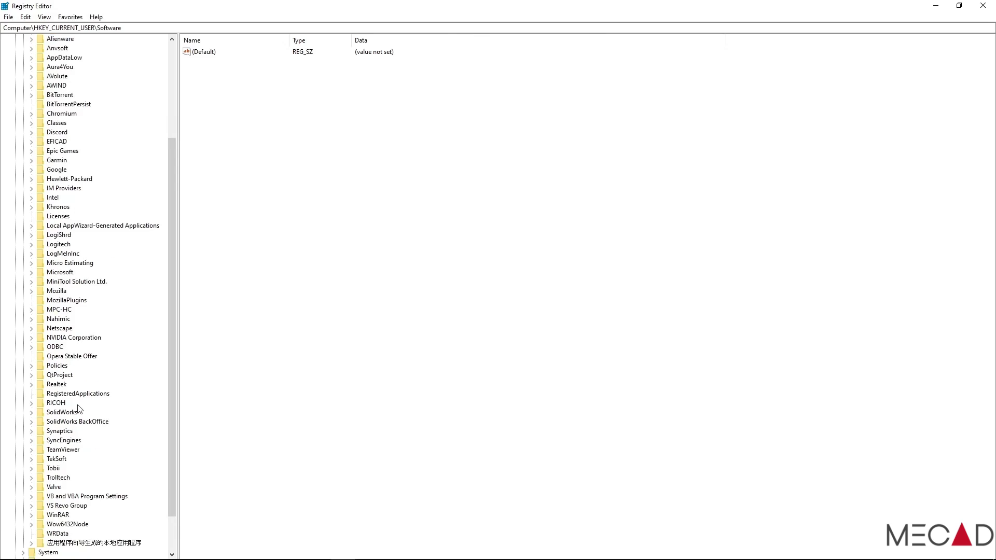
{"action": "left_click", "coordinate": [61, 413]}
{"action": "key", "text": "Delete"}
{"action": "left_click", "coordinate": [543, 284]}
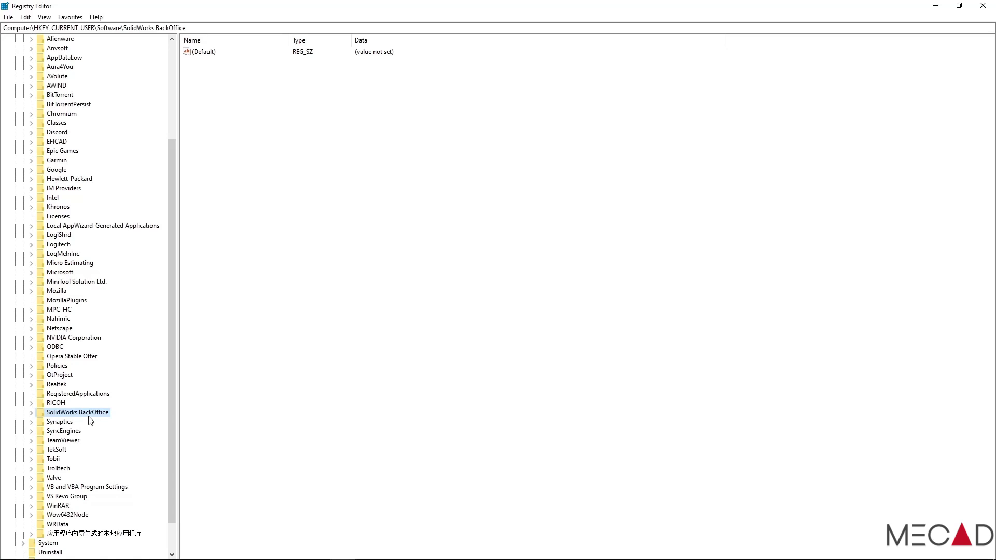
{"action": "key", "text": "Delete"}
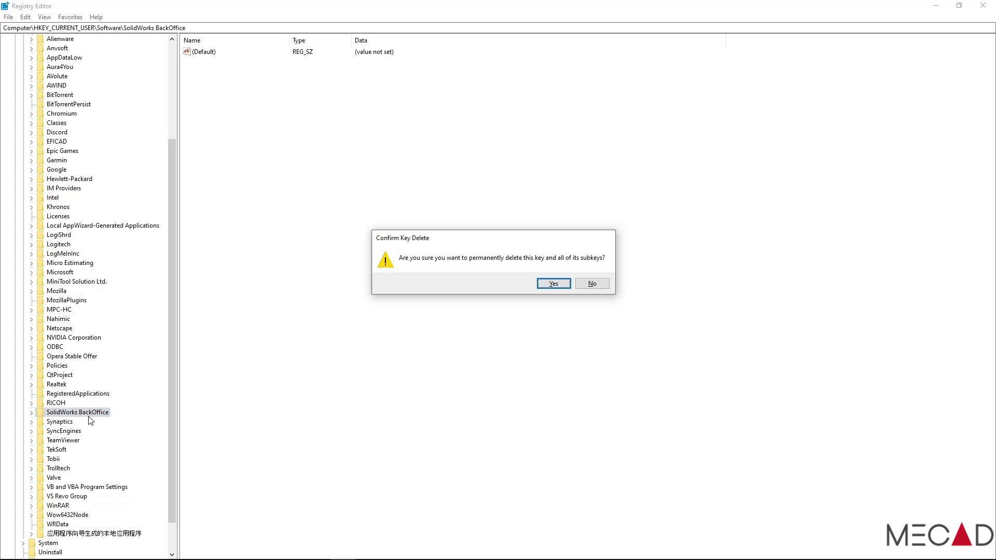
{"action": "left_click", "coordinate": [553, 285]}
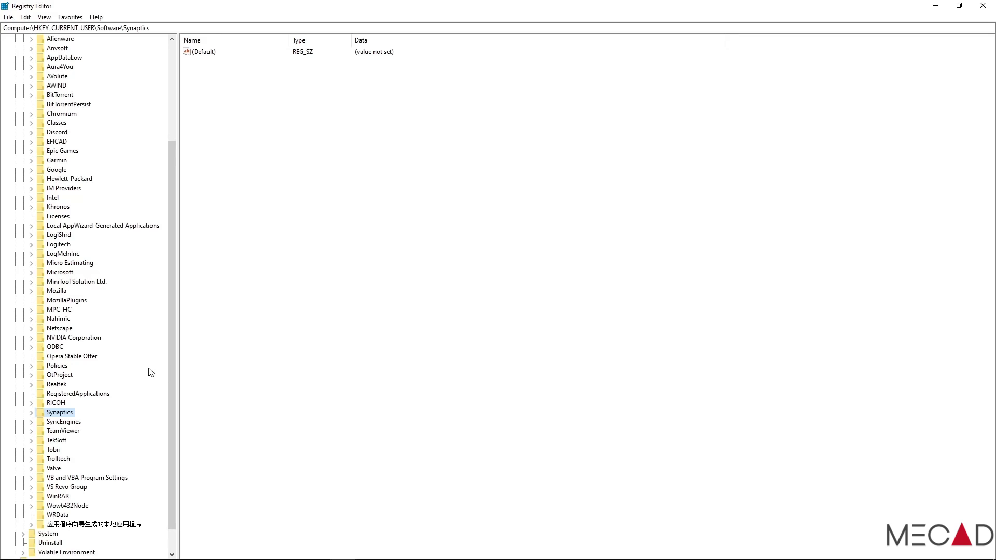
Expand HKEY_LOCAL_MACHINE > SOFTWARE > WOW6432Node and scroll through the subkeys looking for SolidWorks
{"action": "scroll", "coordinate": [148, 369], "scroll_direction": "down", "scroll_amount": 1}
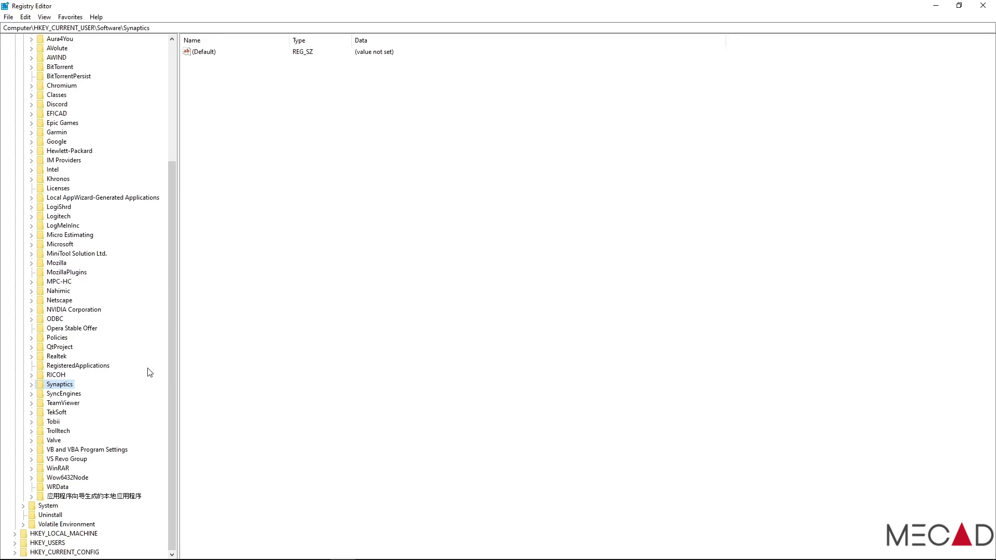
{"action": "left_click", "coordinate": [15, 534]}
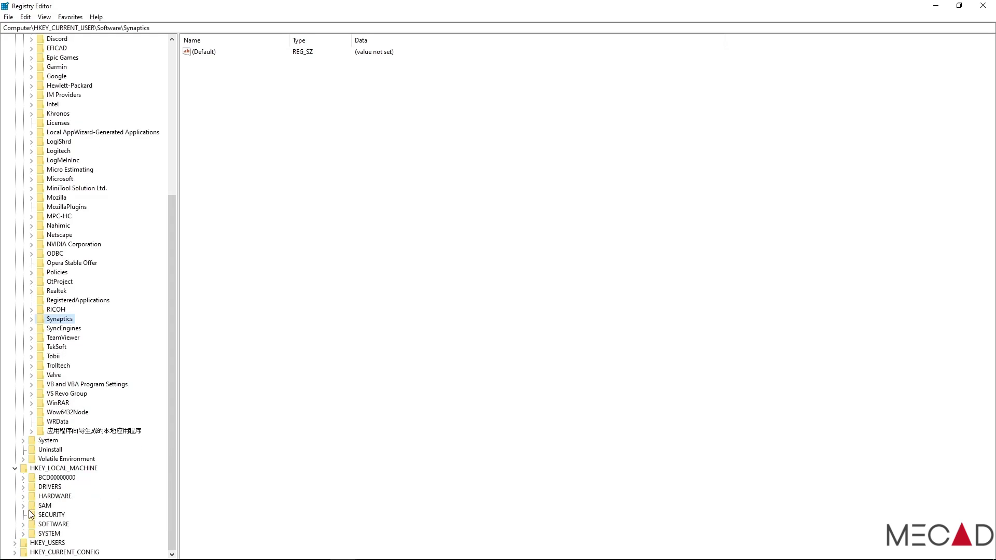
{"action": "left_click", "coordinate": [24, 523]}
{"action": "scroll", "coordinate": [72, 485], "scroll_direction": "down", "scroll_amount": 2}
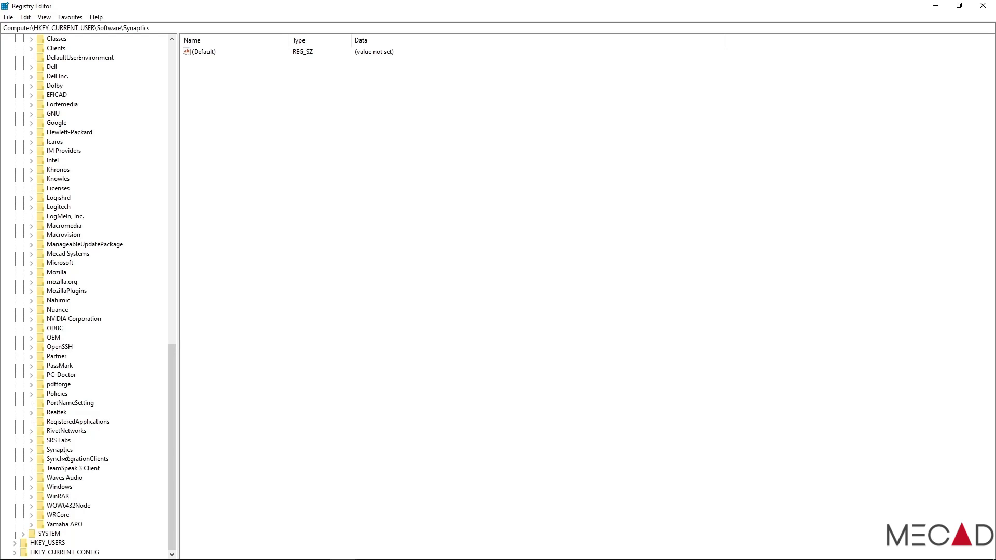
{"action": "left_click", "coordinate": [31, 505]}
{"action": "scroll", "coordinate": [74, 488], "scroll_direction": "down", "scroll_amount": 2}
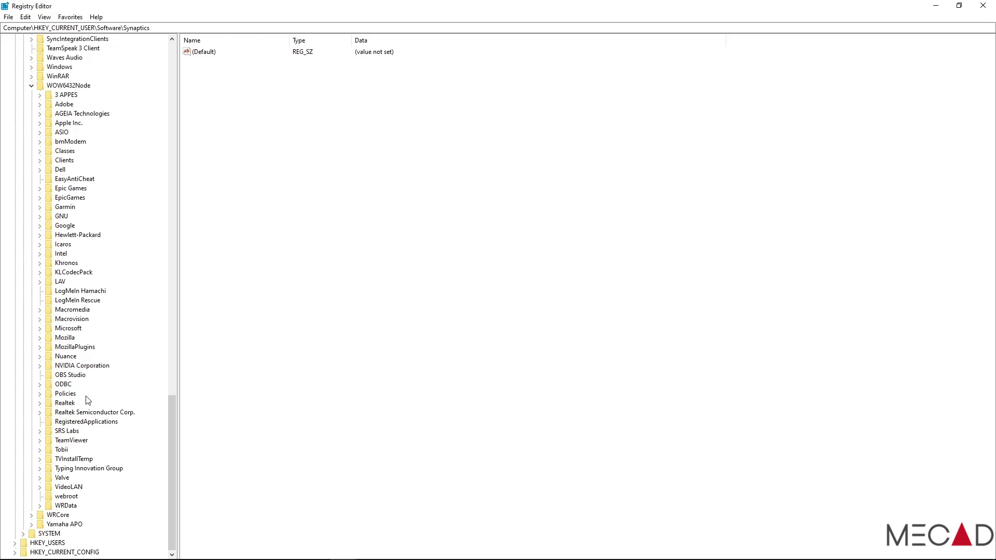
{"action": "key", "text": "Tab"}
Bring up the Start button's quick-access menu and reveal its shut-down options, including Restart
{"action": "right_click", "coordinate": [12, 549]}
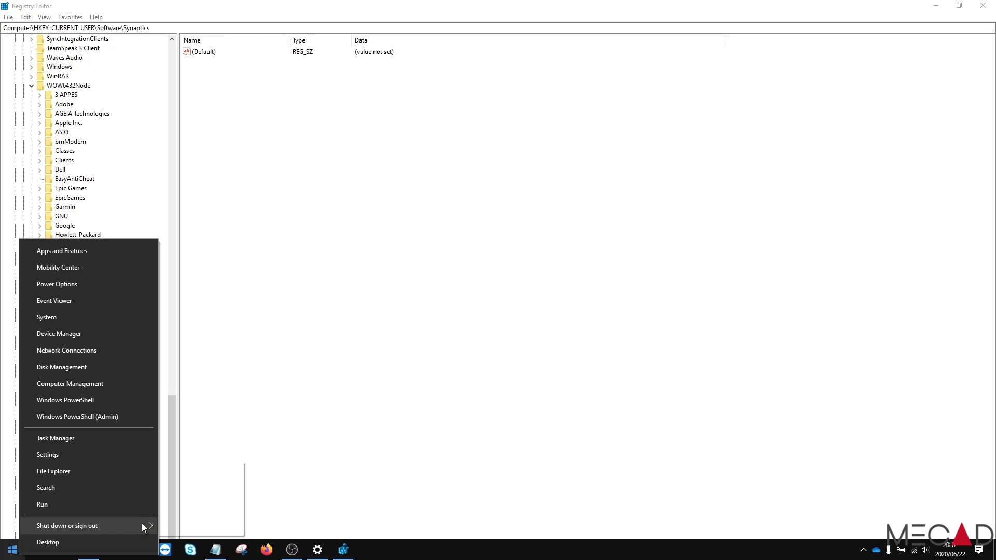
{"action": "mouse_move", "coordinate": [143, 524]}
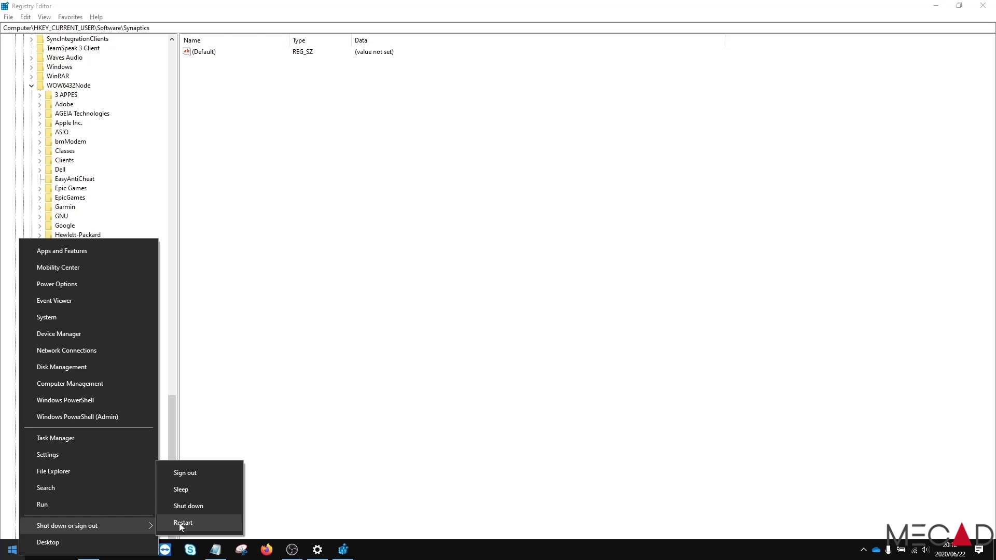